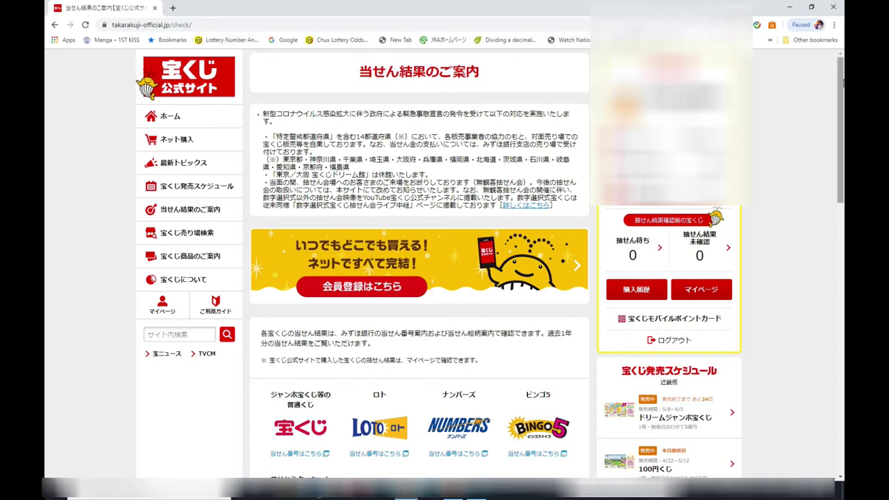
Scroll down the winning-results page so the ネット購入 game list shows
{"action": "scroll", "coordinate": [635, 271], "scroll_direction": "down", "scroll_amount": 4}
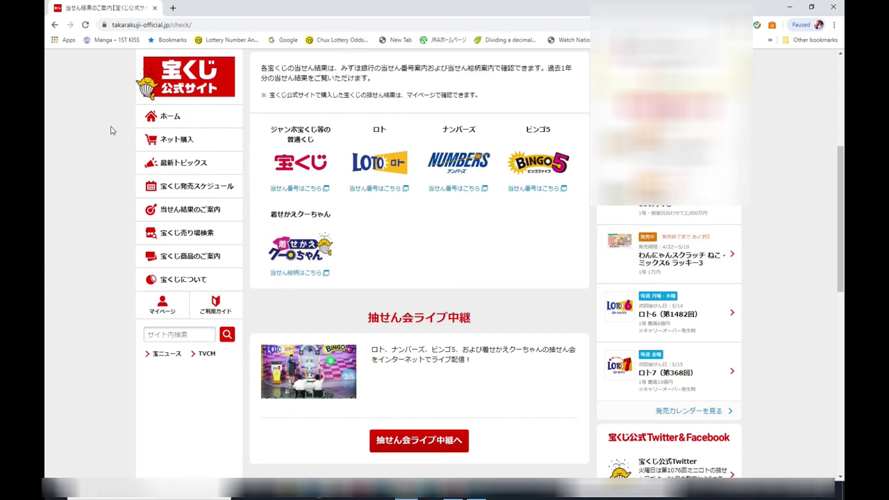
{"action": "mouse_move", "coordinate": [176, 139]}
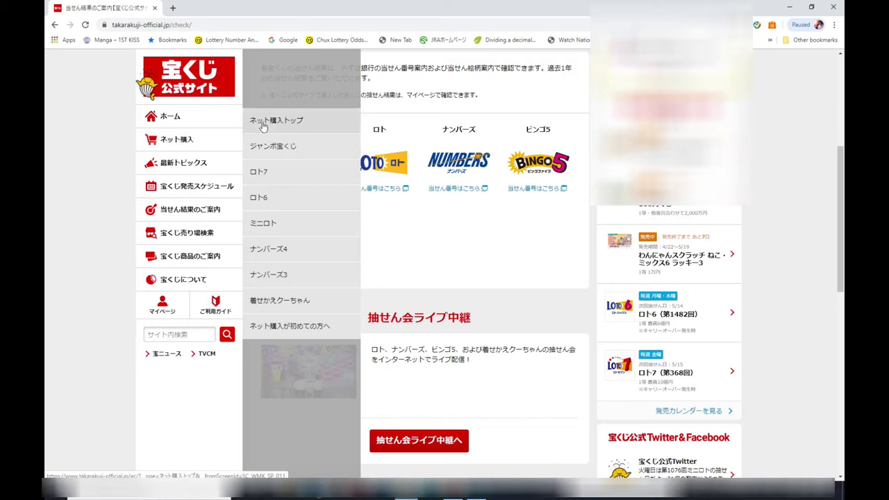
Open the 着せかえクーちゃん purchase page and scroll to its 継続購入 frequency and period options
{"action": "left_click", "coordinate": [309, 308]}
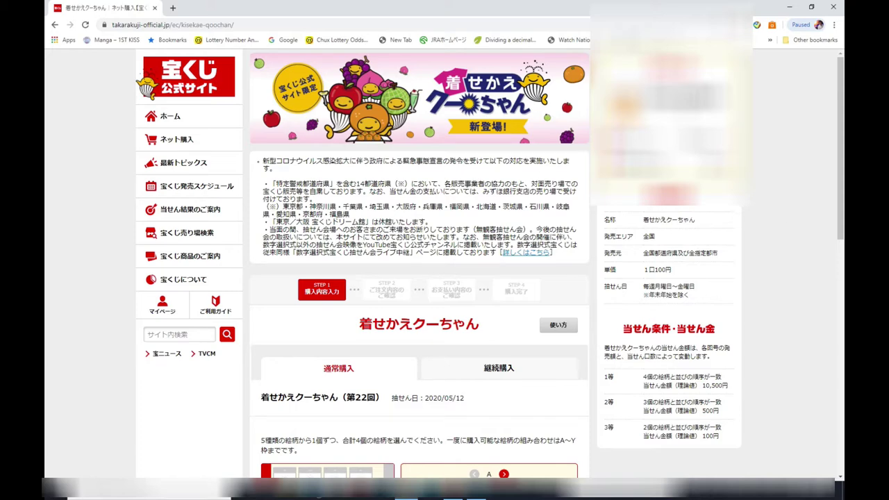
{"action": "mouse_move", "coordinate": [836, 194]}
{"action": "left_mouse_down"}
{"action": "mouse_move", "coordinate": [841, 277]}
{"action": "mouse_move", "coordinate": [819, 326]}
{"action": "left_mouse_up"}
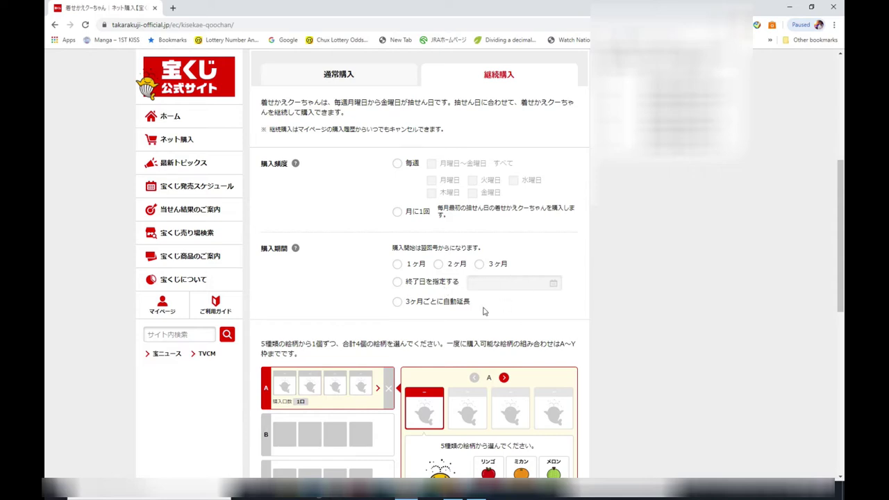
Switch to the 通常購入 form and settle row A's first slot on リンゴ
{"action": "left_click", "coordinate": [349, 78]}
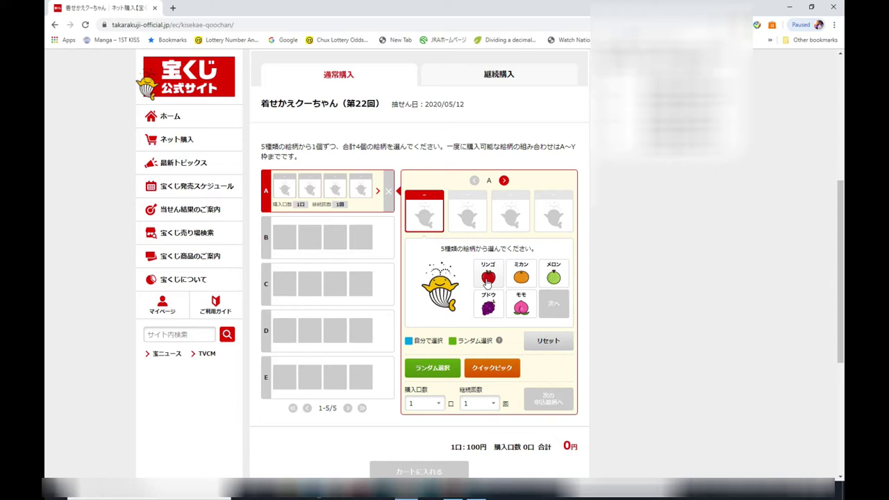
{"action": "left_click", "coordinate": [487, 280]}
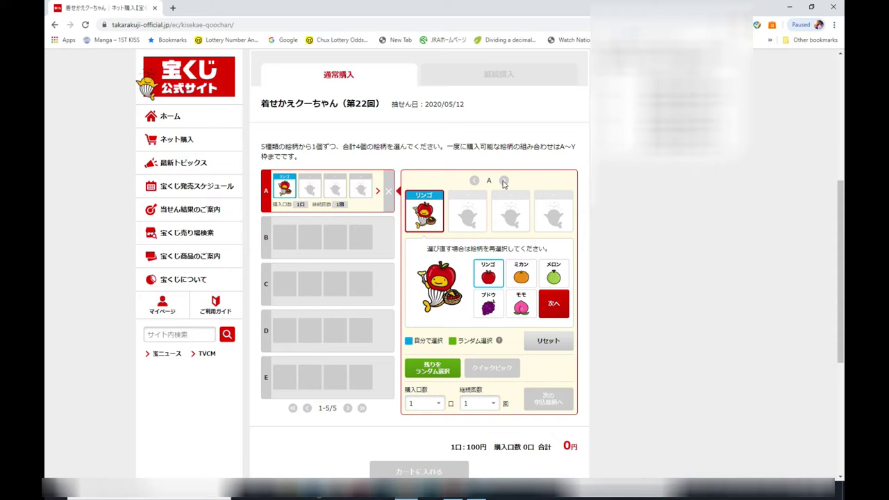
{"action": "left_click", "coordinate": [465, 218]}
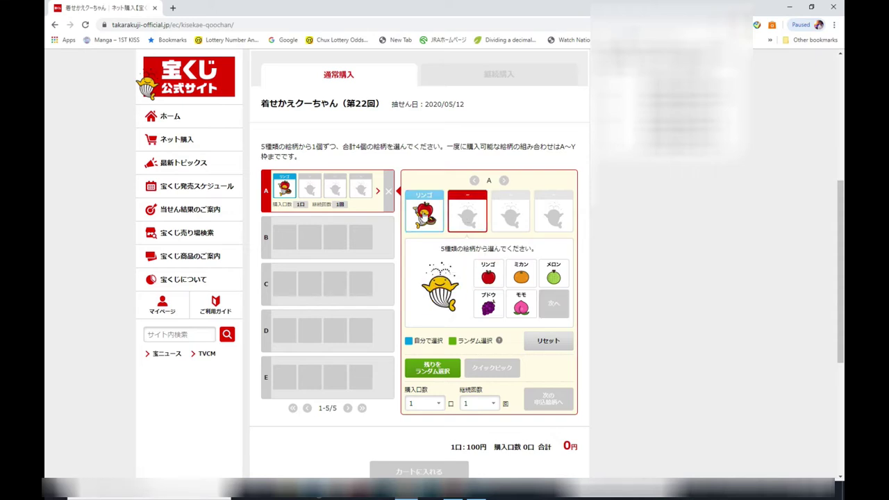
{"action": "left_click", "coordinate": [424, 214]}
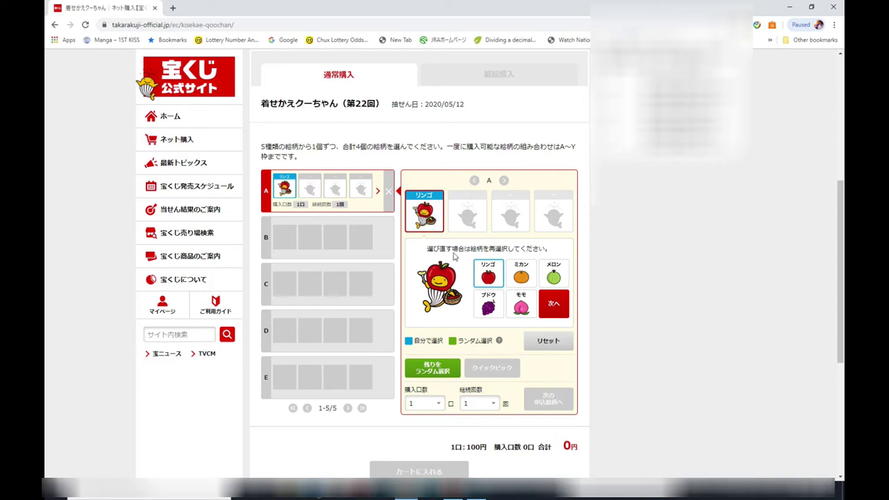
{"action": "left_click", "coordinate": [492, 303]}
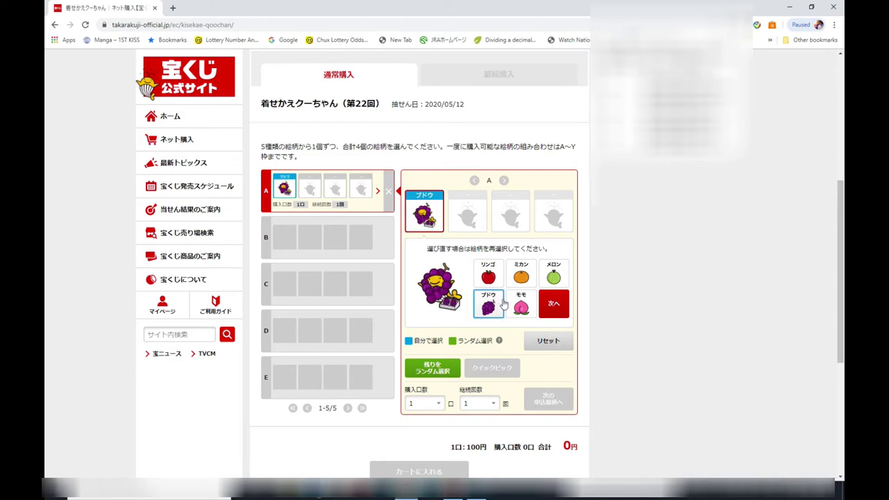
{"action": "left_click", "coordinate": [521, 306]}
{"action": "left_click", "coordinate": [529, 276]}
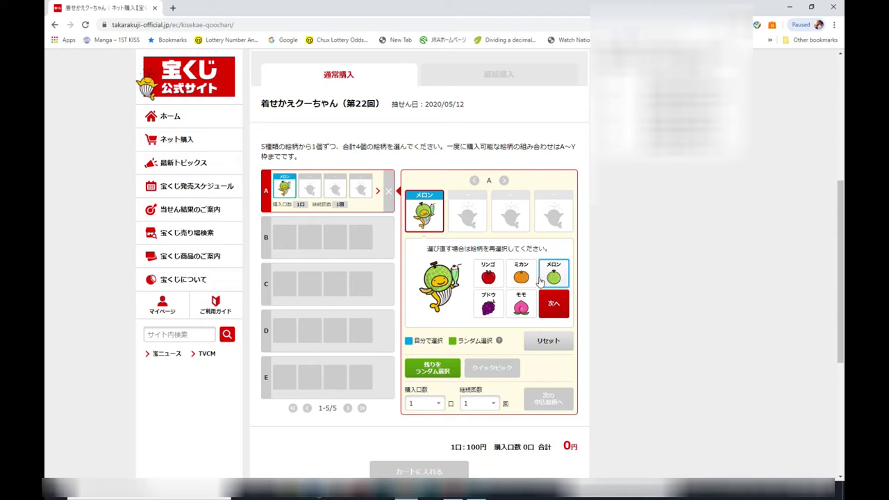
{"action": "left_click", "coordinate": [494, 282]}
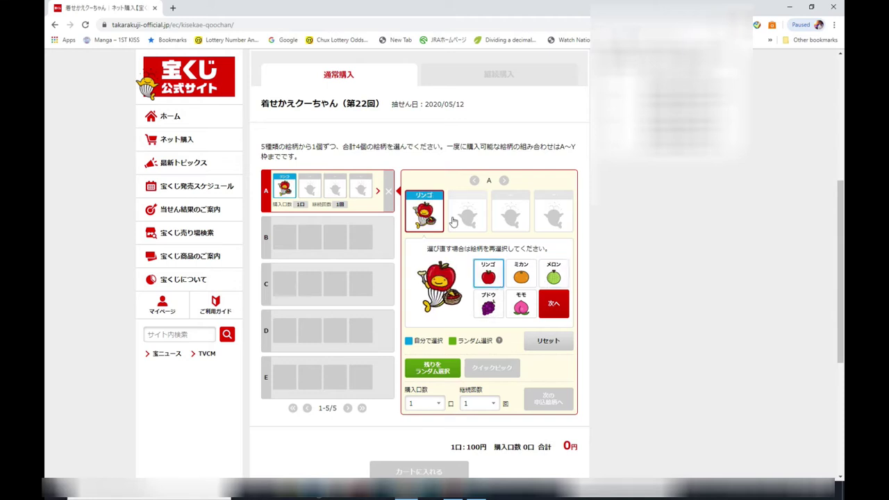
Fill row A's remaining slots with モモ, メロン and リンゴ
{"action": "left_click", "coordinate": [476, 201]}
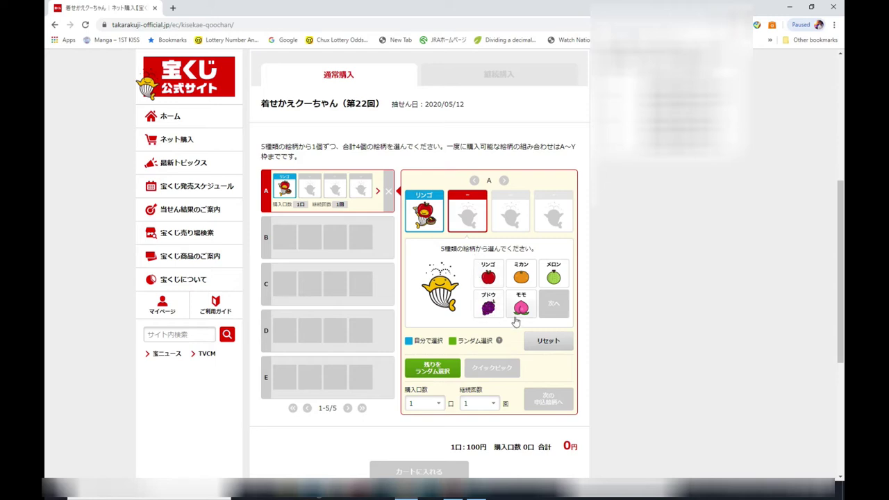
{"action": "left_click", "coordinate": [516, 318]}
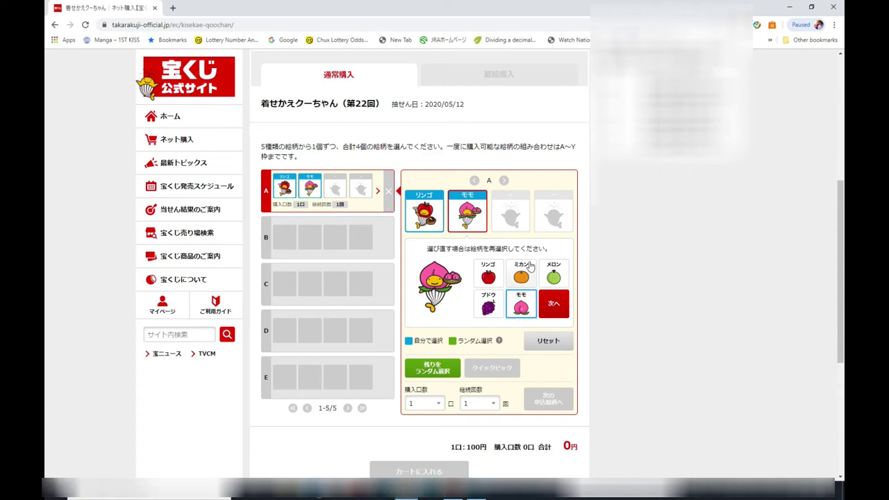
{"action": "left_click", "coordinate": [519, 212]}
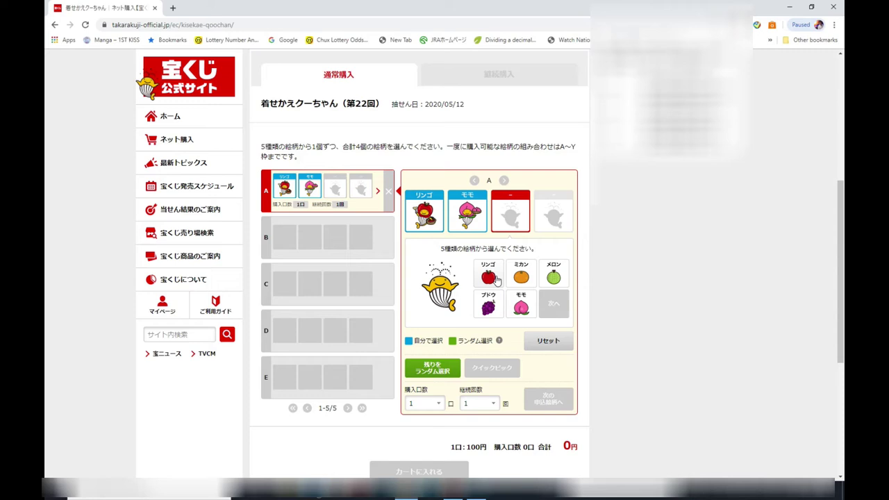
{"action": "left_click", "coordinate": [554, 277]}
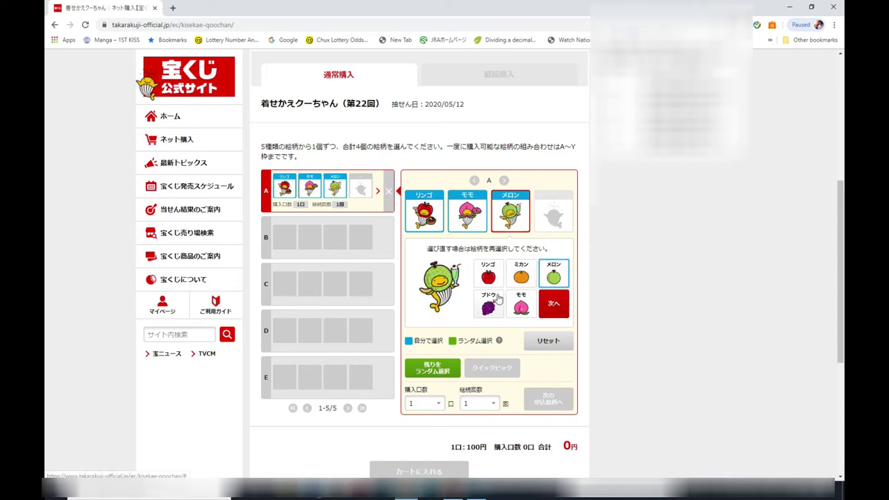
{"action": "left_click", "coordinate": [488, 277]}
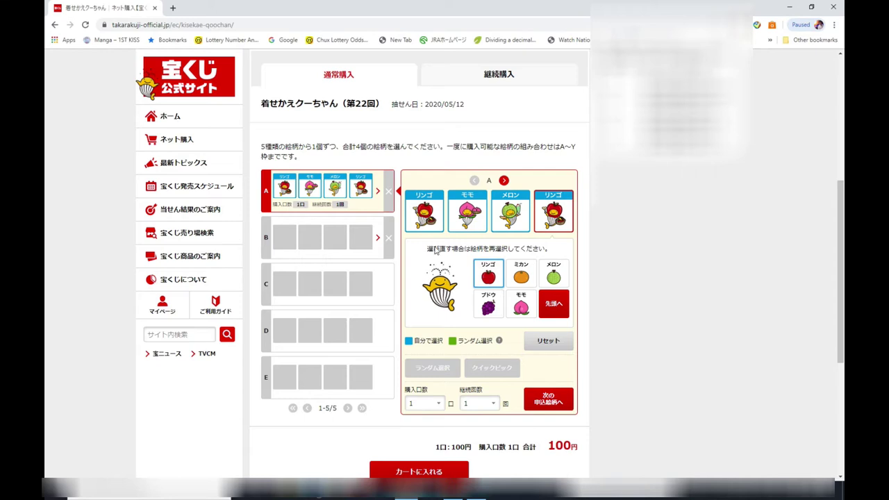
Fill row B with ミカン, ブドウ, リンゴ and ミカン
{"action": "left_click", "coordinate": [368, 255]}
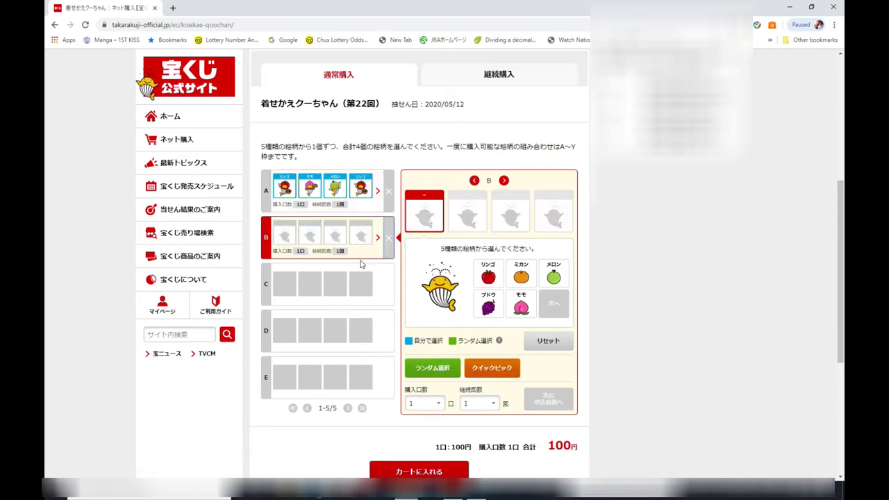
{"action": "left_click", "coordinate": [520, 278]}
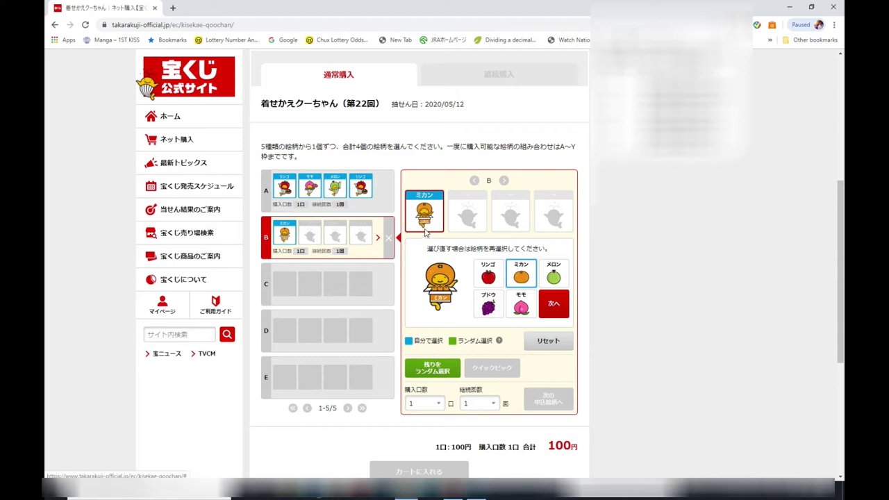
{"action": "left_click", "coordinate": [467, 210]}
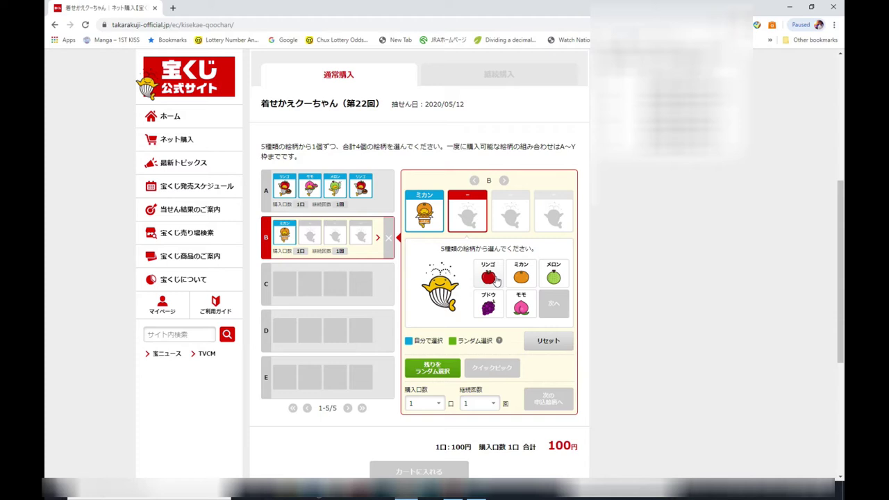
{"action": "left_click", "coordinate": [494, 314]}
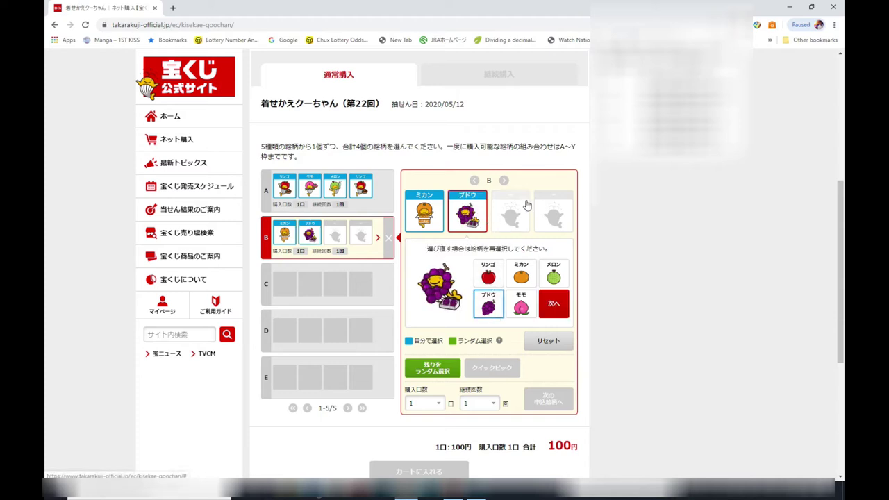
{"action": "left_click", "coordinate": [513, 204]}
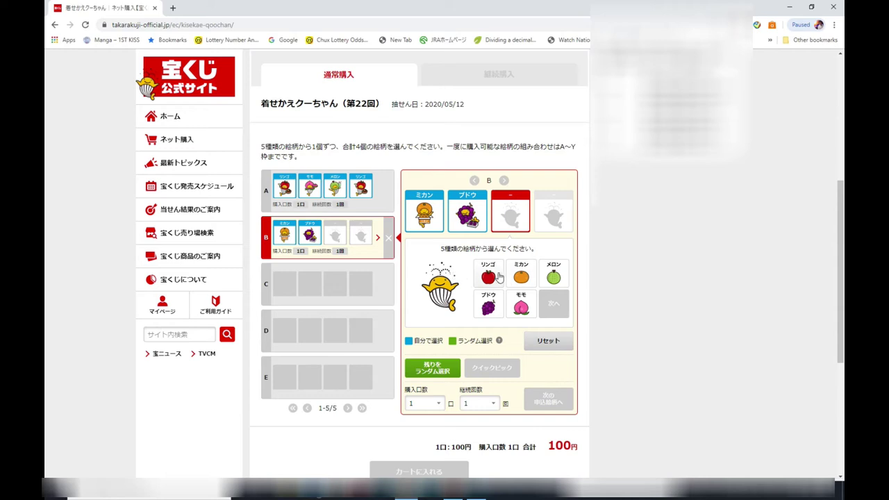
{"action": "left_click", "coordinate": [487, 276]}
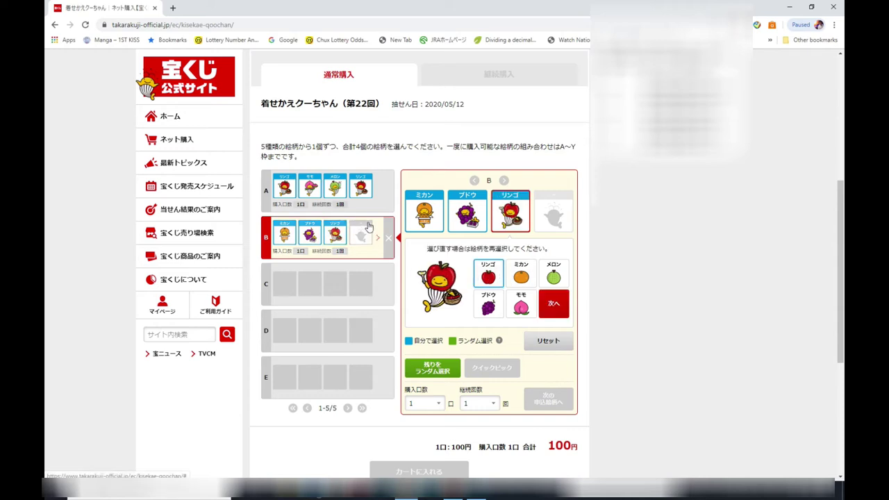
{"action": "left_click", "coordinate": [554, 209]}
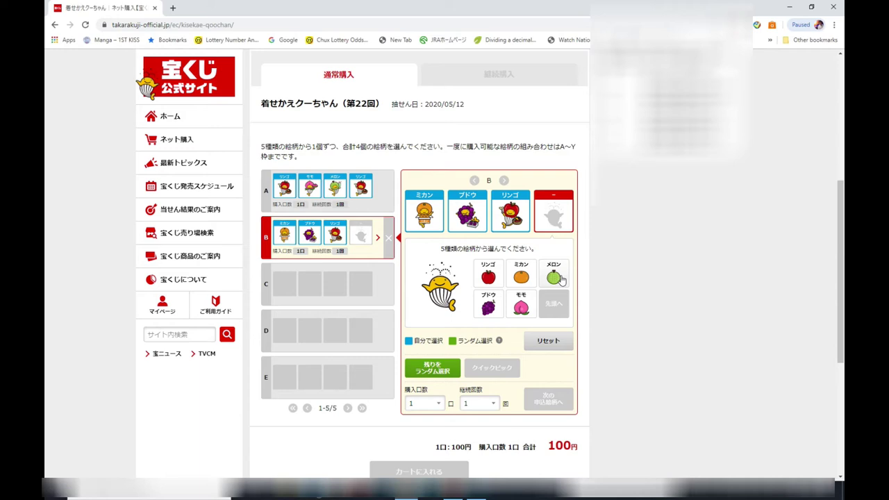
{"action": "left_click", "coordinate": [521, 277]}
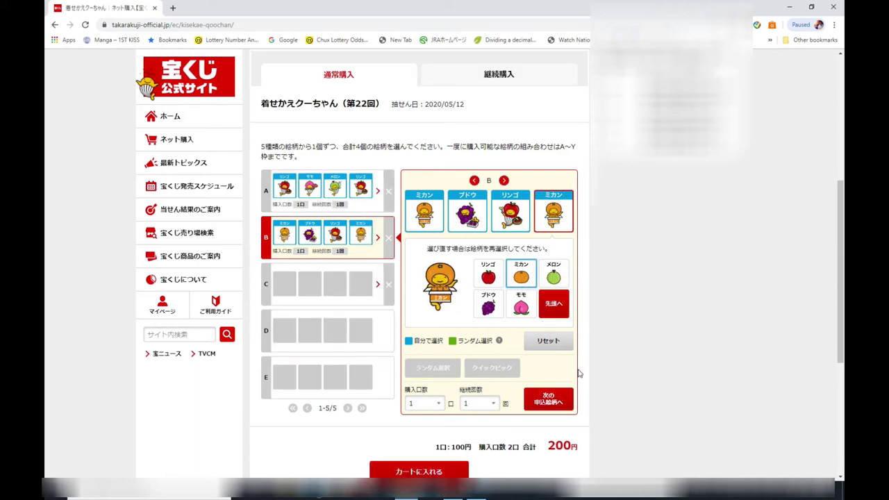
Make row C a クイックピック so its fruits are chosen automatically
{"action": "left_click", "coordinate": [351, 306]}
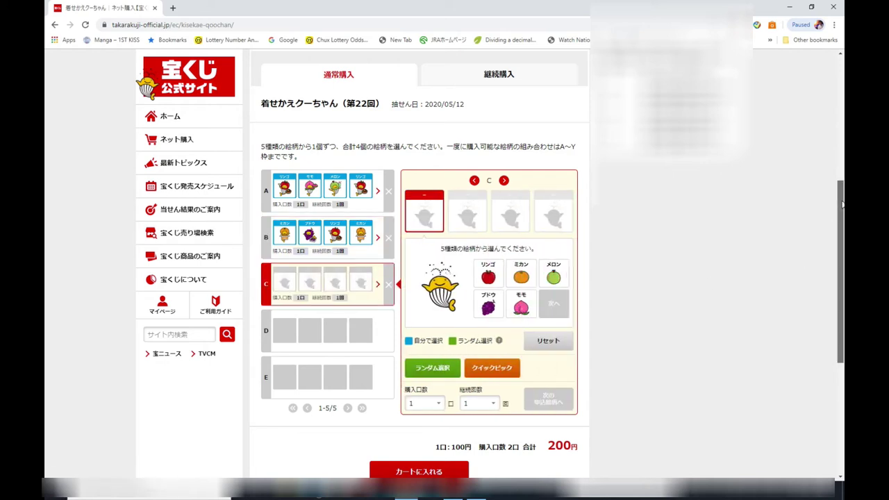
{"action": "scroll", "coordinate": [840, 278], "scroll_direction": "down", "scroll_amount": 1}
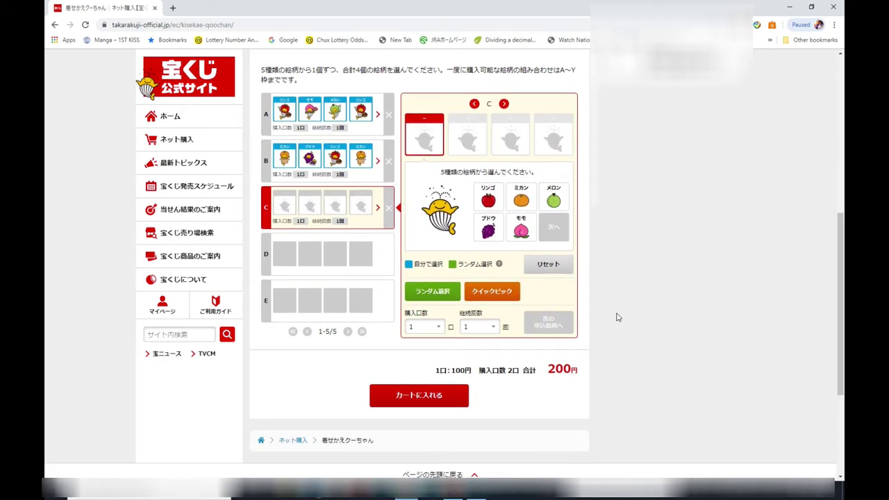
{"action": "left_click", "coordinate": [498, 294]}
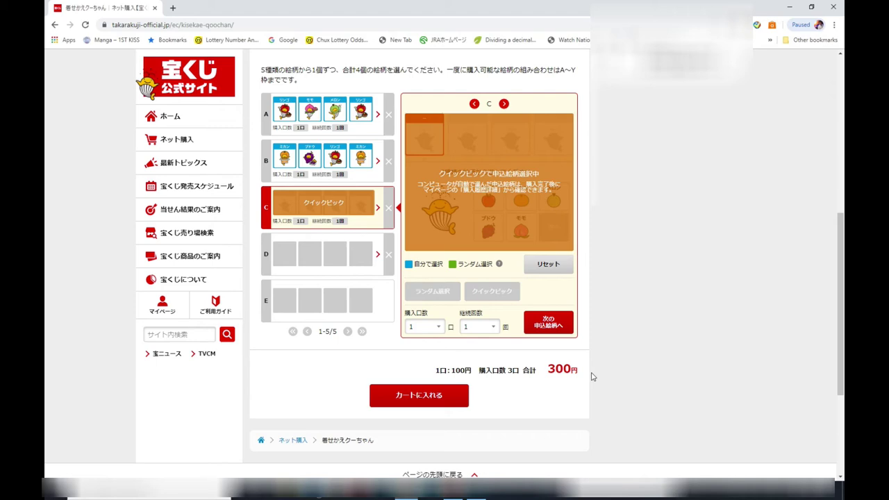
Add the three entries to the cart and proceed to the payment details check
{"action": "left_click", "coordinate": [429, 401]}
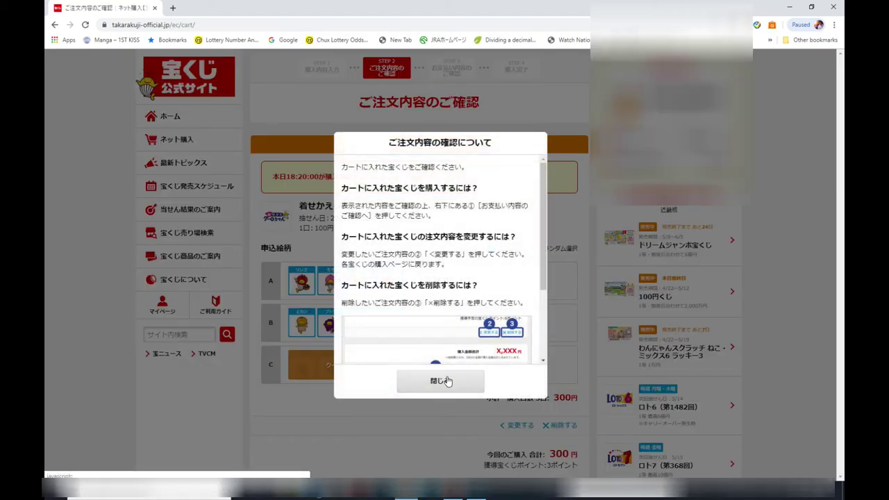
{"action": "left_click", "coordinate": [447, 381]}
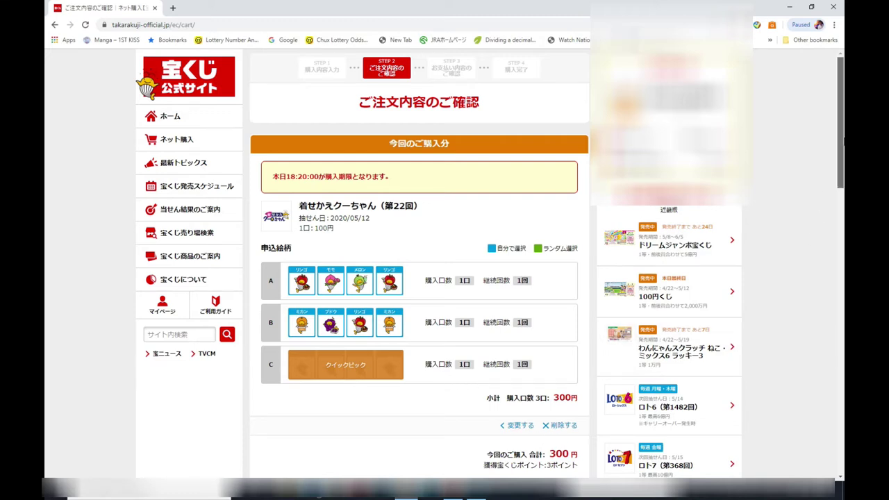
{"action": "scroll", "coordinate": [843, 141], "scroll_direction": "down", "scroll_amount": 1}
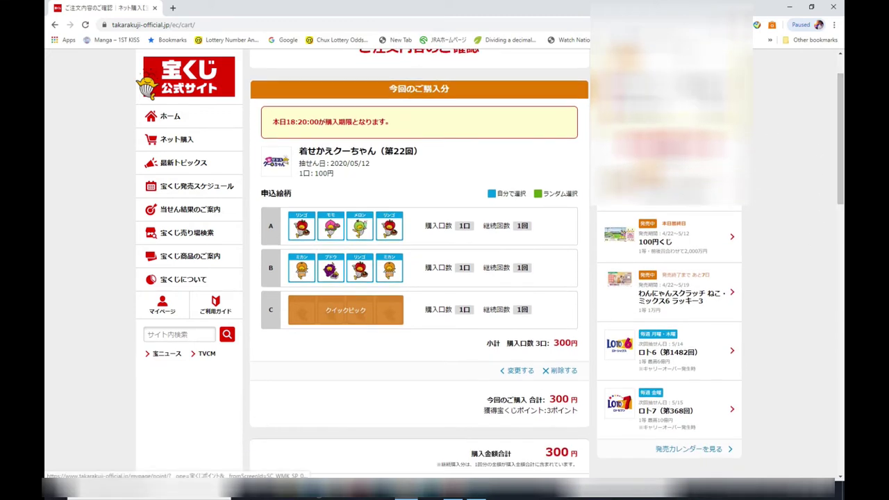
{"action": "scroll", "coordinate": [542, 274], "scroll_direction": "down", "scroll_amount": 3}
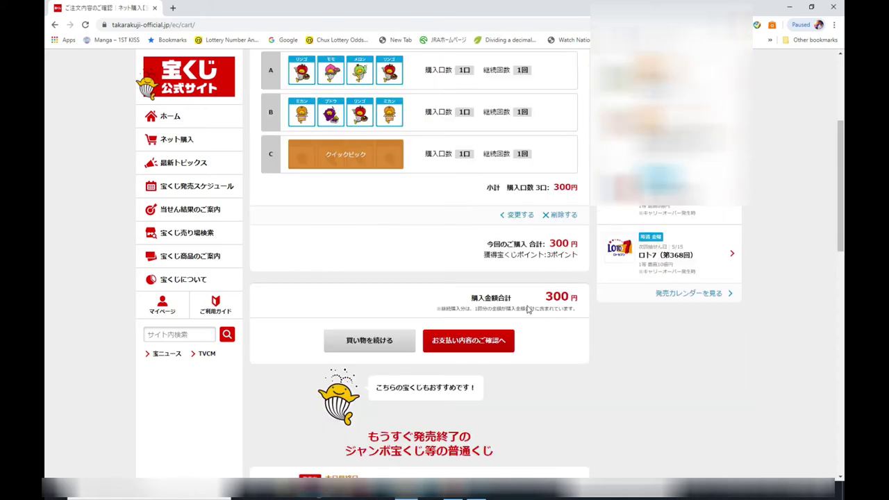
{"action": "left_click", "coordinate": [492, 343]}
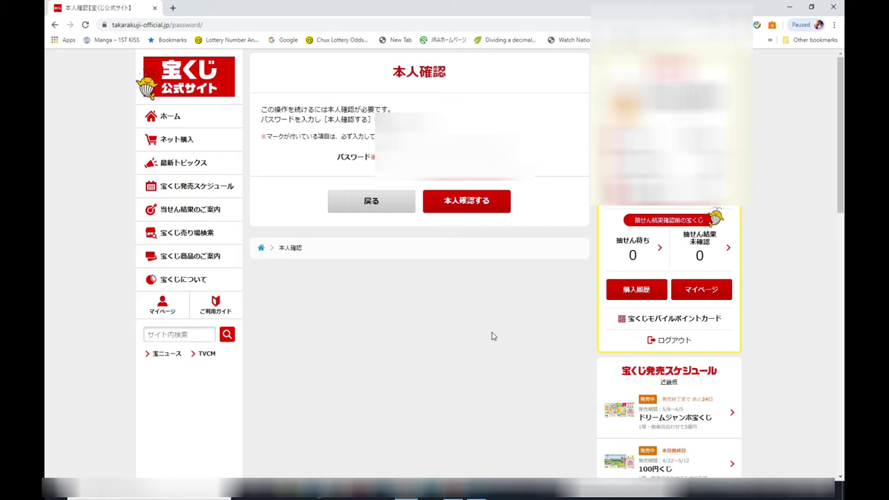
Complete identity confirmation using the browser's saved password
{"action": "left_click", "coordinate": [431, 157]}
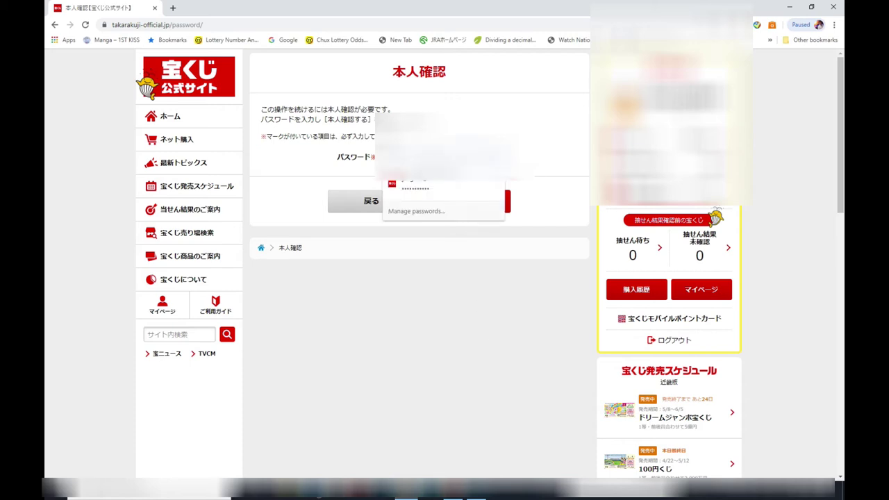
{"action": "left_click", "coordinate": [417, 184]}
{"action": "left_click", "coordinate": [499, 203]}
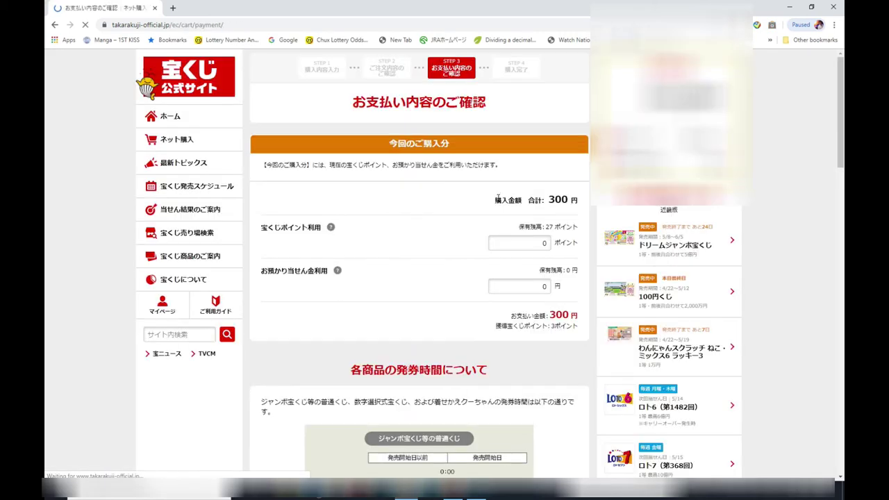
Enter 27 in the 宝くじポイント利用 field, after first trying 5, so 273円 is due
{"action": "left_click", "coordinate": [543, 244]}
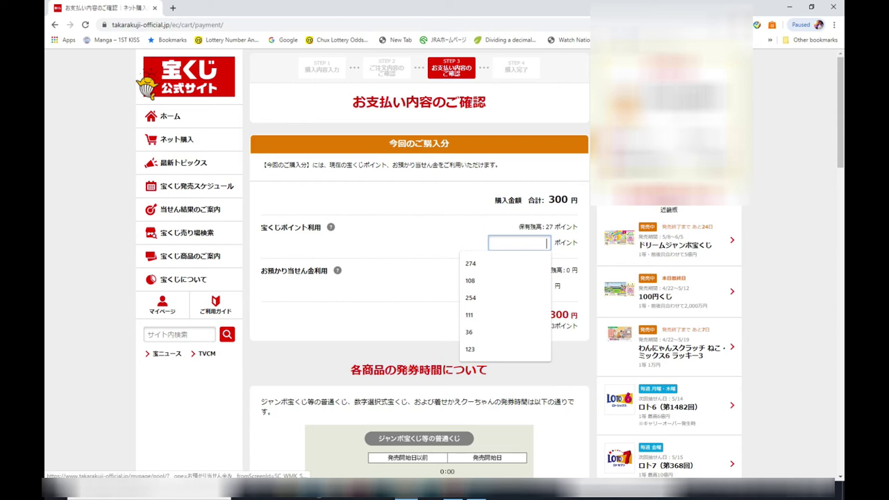
{"action": "type", "text": "5"}
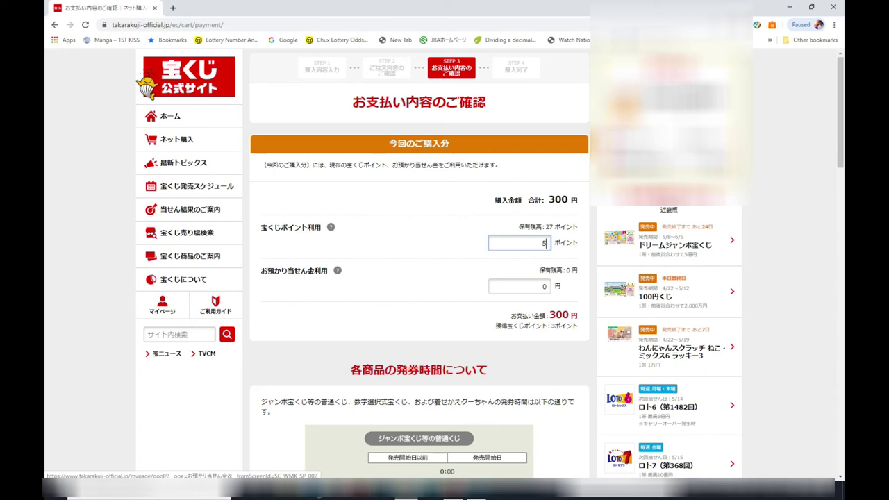
{"action": "left_click", "coordinate": [546, 372]}
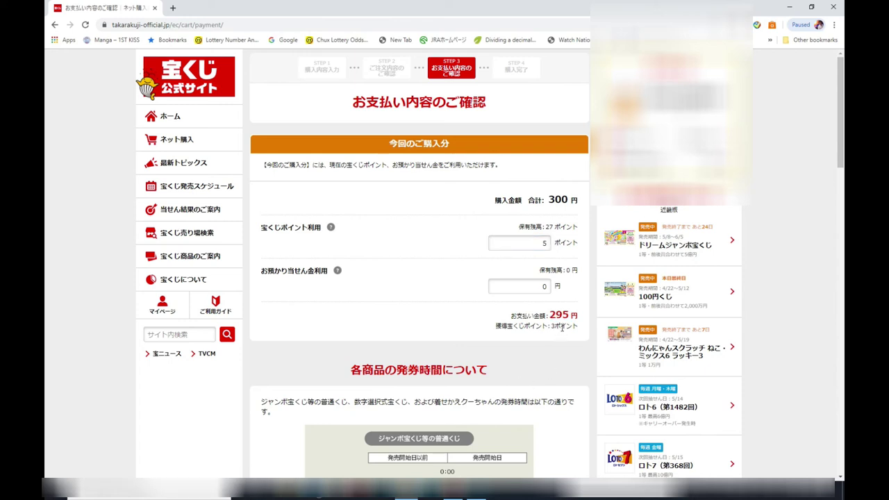
{"action": "left_click_drag", "start_coordinate": [537, 242], "coordinate": [567, 242]}
{"action": "type", "text": "27"}
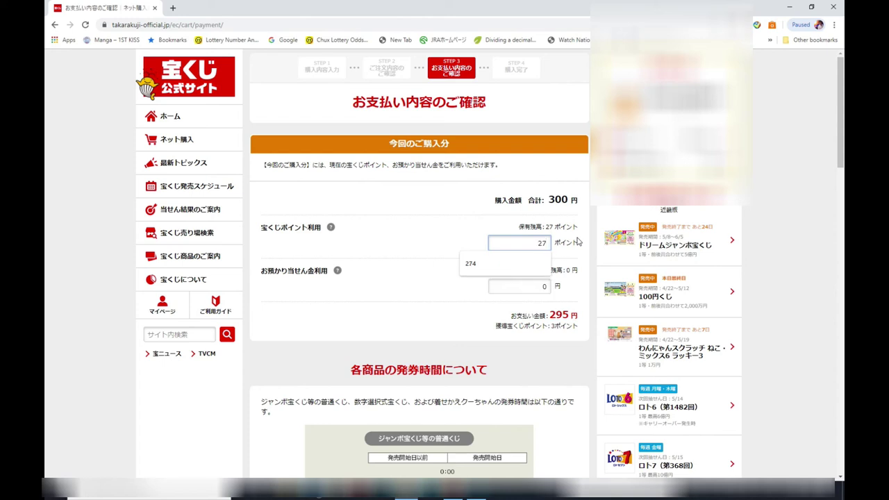
{"action": "left_click", "coordinate": [570, 362]}
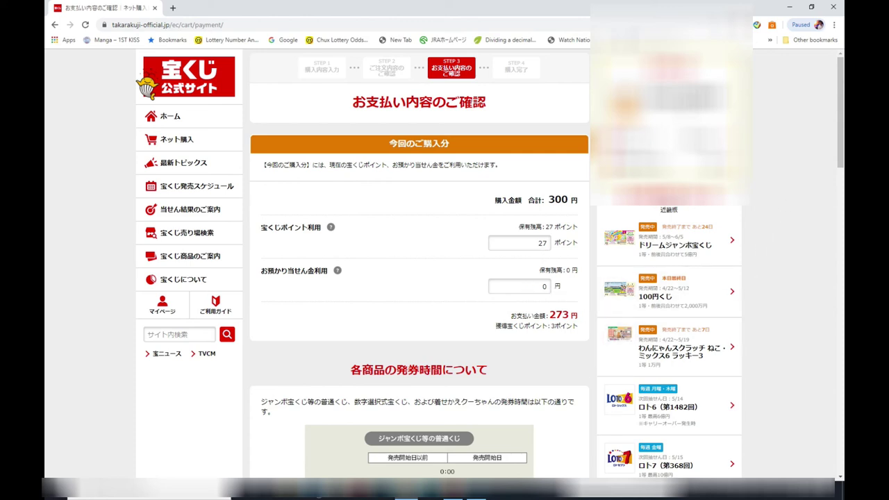
Tick the order-checked and age/overseas confirmations, then complete the purchase with 購入する
{"action": "scroll", "coordinate": [419, 264], "scroll_direction": "down", "scroll_amount": 2}
{"action": "scroll", "coordinate": [419, 264], "scroll_direction": "down", "scroll_amount": 2}
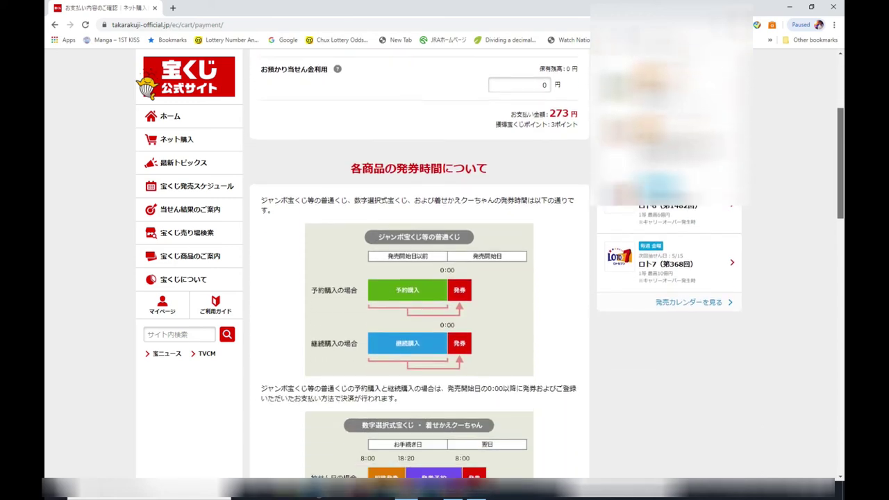
{"action": "scroll", "coordinate": [419, 264], "scroll_direction": "down", "scroll_amount": 2}
{"action": "scroll", "coordinate": [419, 264], "scroll_direction": "down", "scroll_amount": 2}
{"action": "scroll", "coordinate": [419, 264], "scroll_direction": "down", "scroll_amount": 2}
{"action": "scroll", "coordinate": [419, 263], "scroll_direction": "down", "scroll_amount": 1}
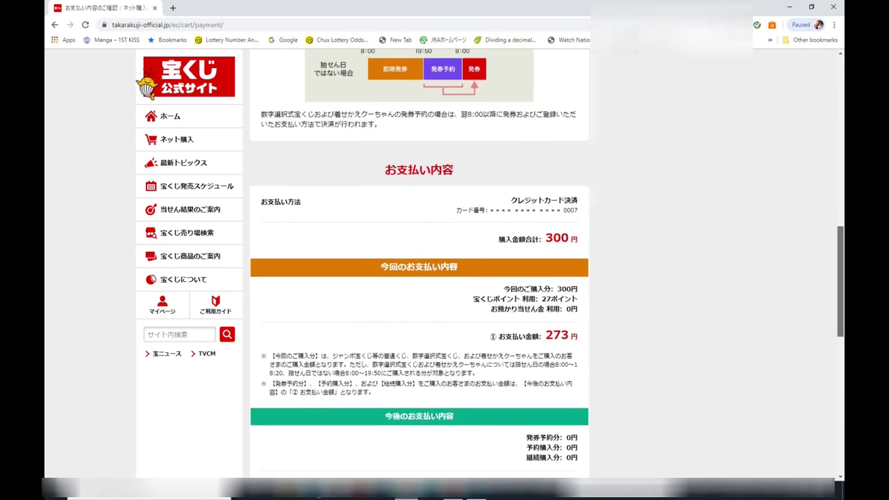
{"action": "scroll", "coordinate": [419, 263], "scroll_direction": "down", "scroll_amount": 1}
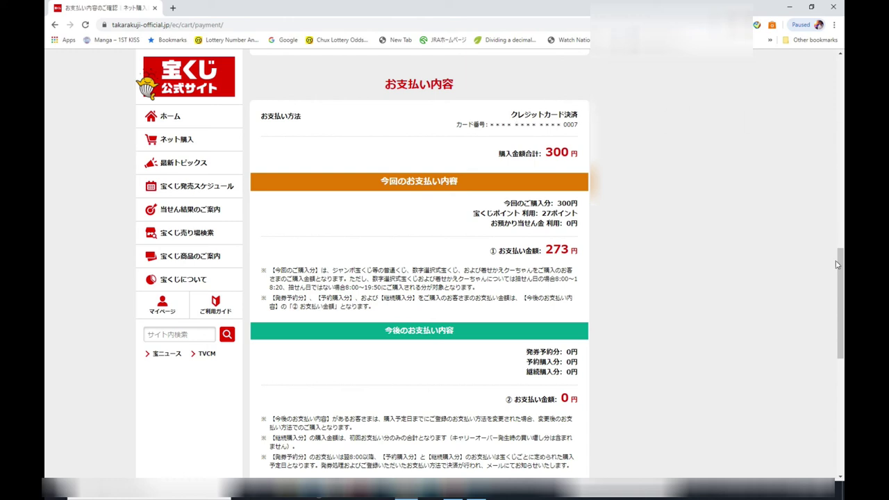
{"action": "left_click_drag", "start_coordinate": [840, 268], "coordinate": [840, 346]}
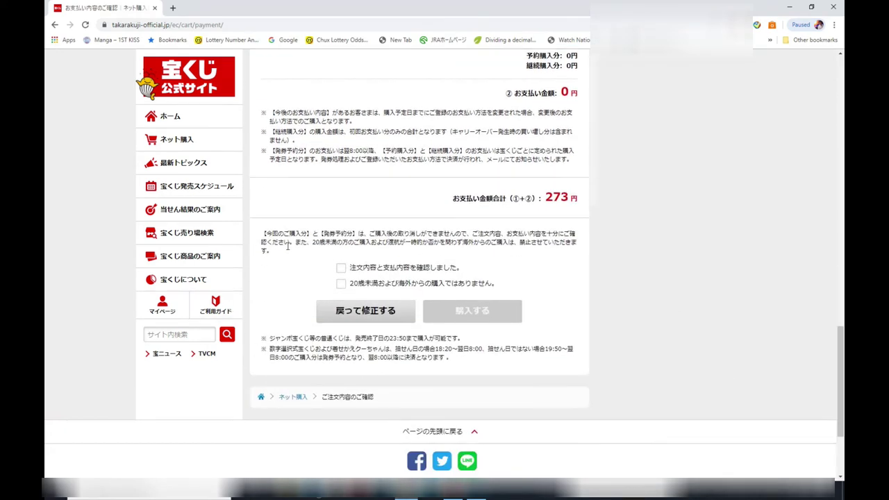
{"action": "left_click", "coordinate": [341, 271]}
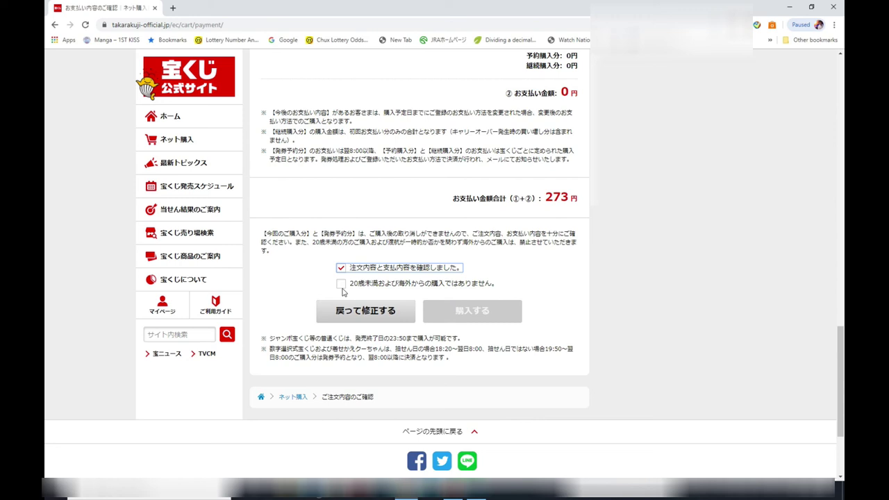
{"action": "left_click", "coordinate": [341, 283]}
{"action": "left_click", "coordinate": [467, 310]}
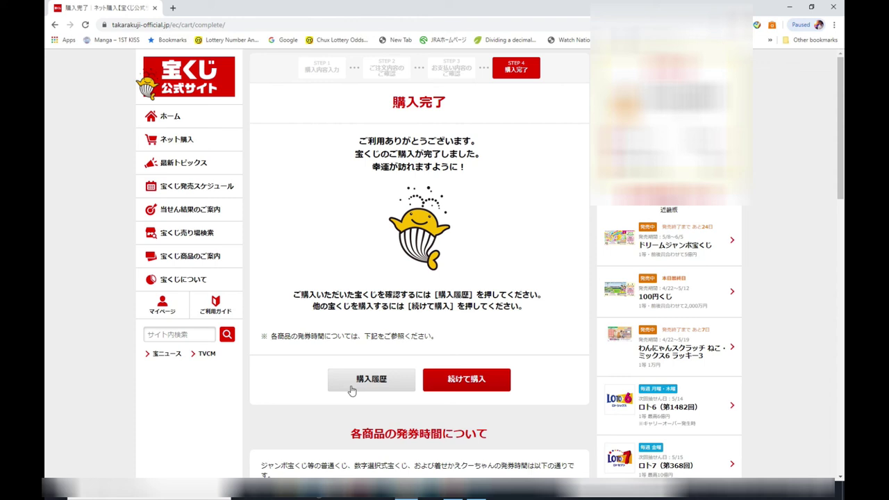
Open the purchase history and view details of the 着せかえクーちゃん (第22回) order
{"action": "left_click", "coordinate": [350, 391]}
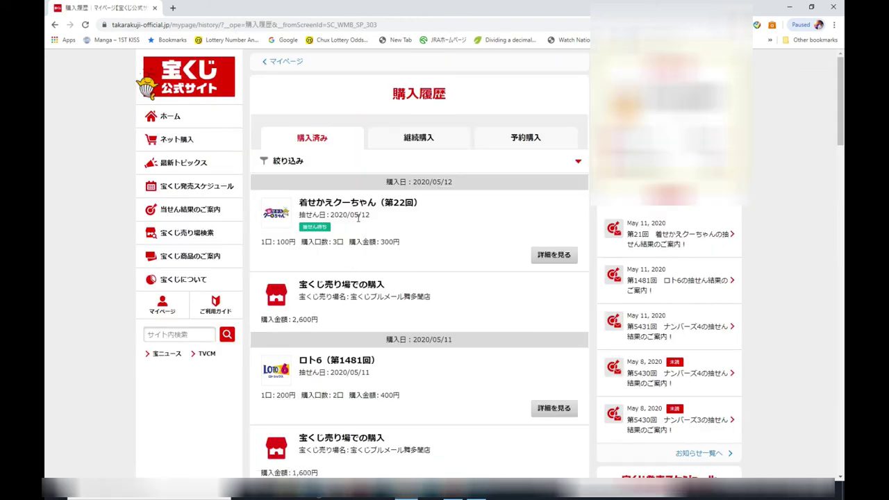
{"action": "left_click", "coordinate": [564, 255]}
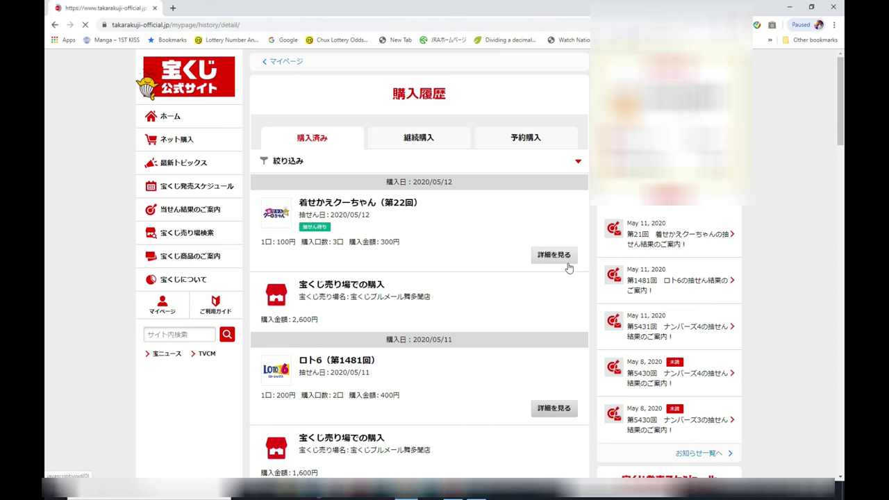